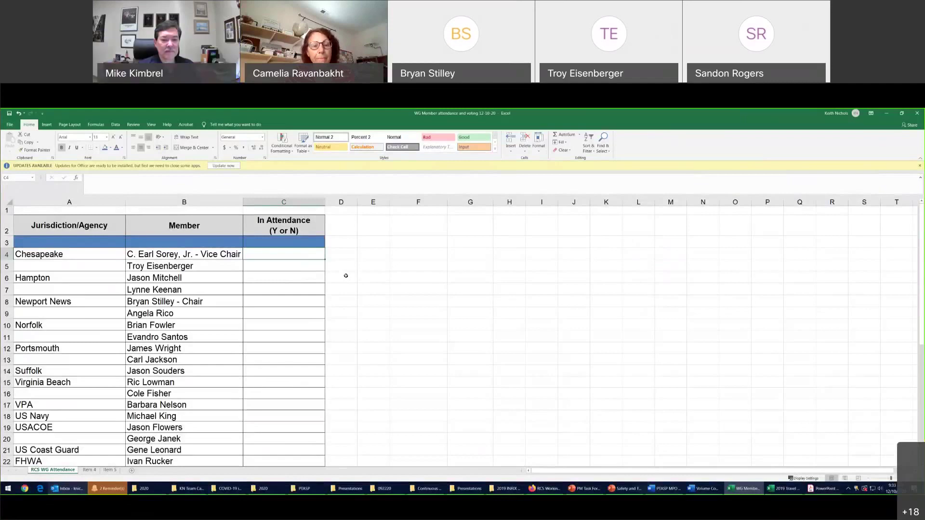
# Mark C4 N, C5 Y and C6 N, leaving C7 blank and returning to B7
pyautogui.write('N')
pyautogui.press('Return')
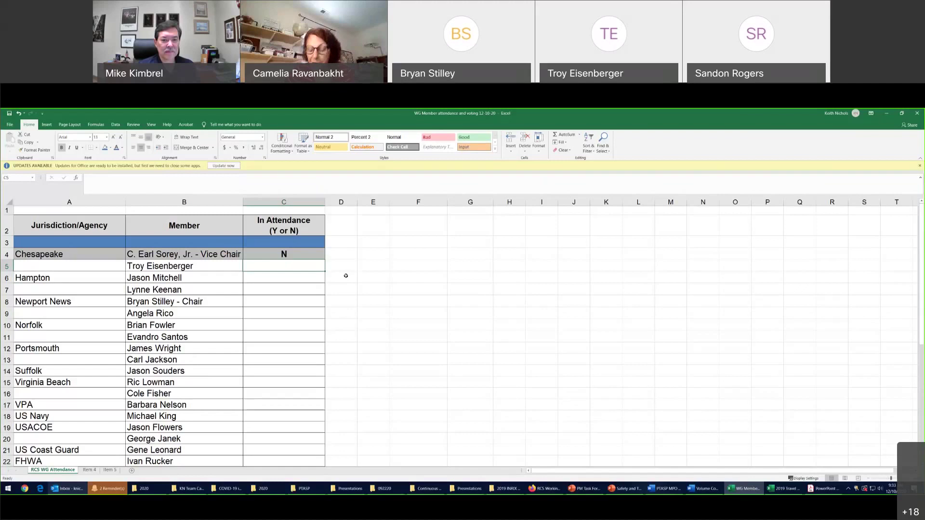
pyautogui.write('Y')
pyautogui.press('Return')
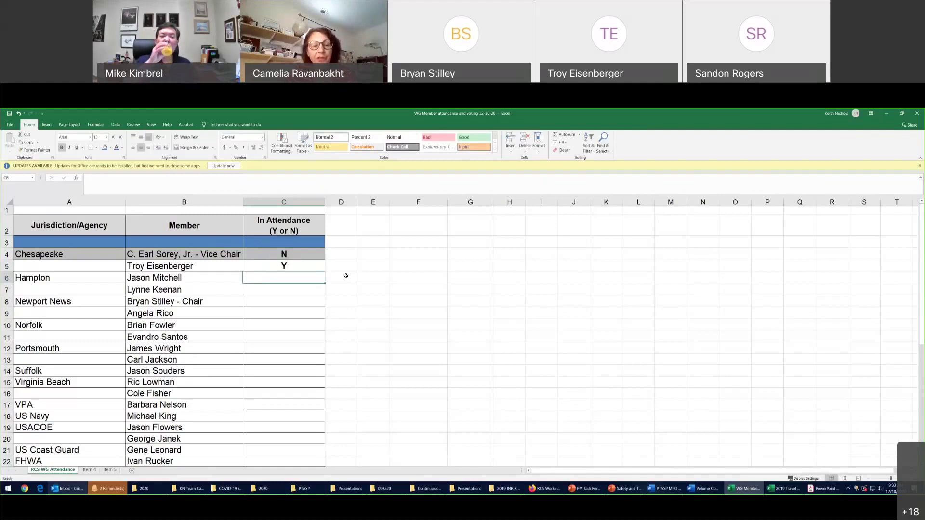
pyautogui.write('N')
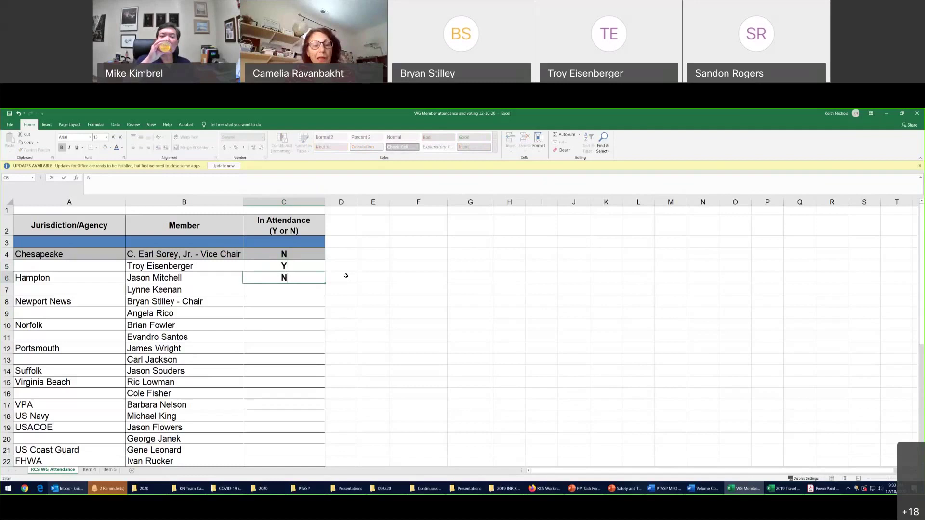
pyautogui.press('Return')
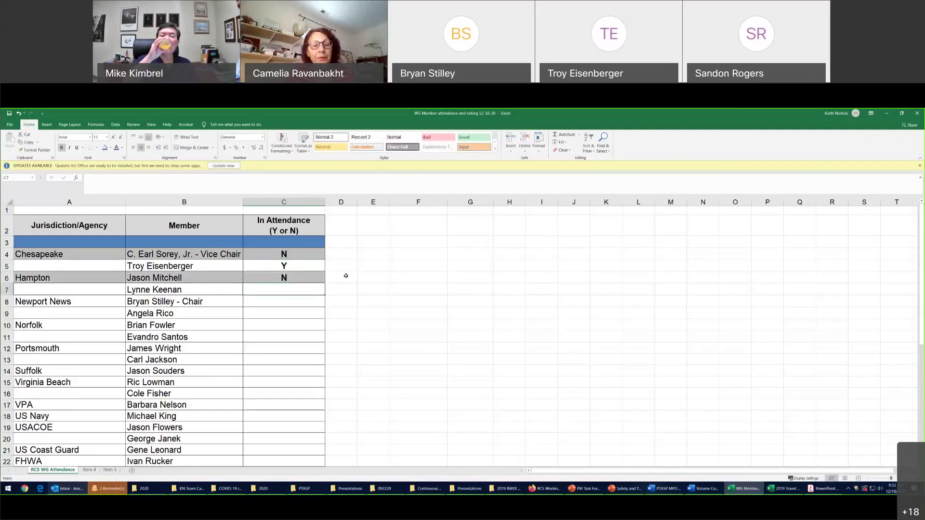
pyautogui.write('Y')
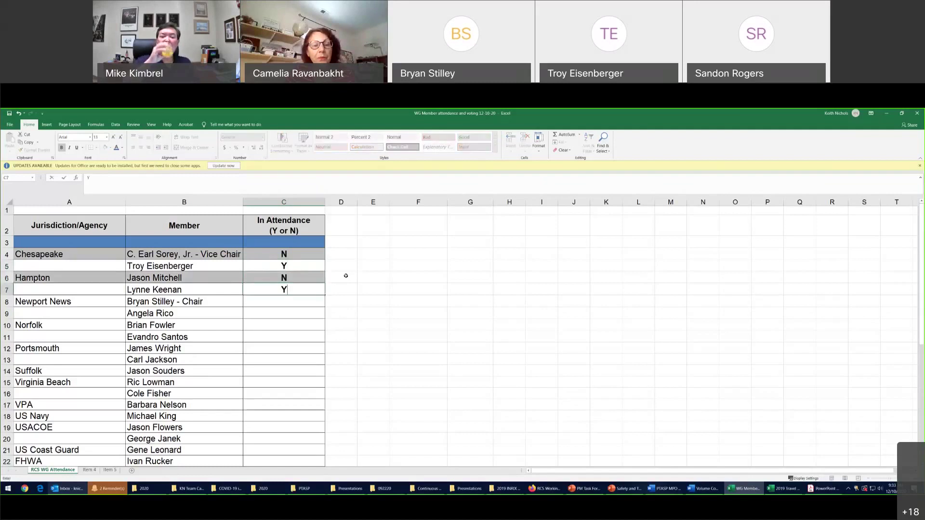
pyautogui.press('BackSpace')
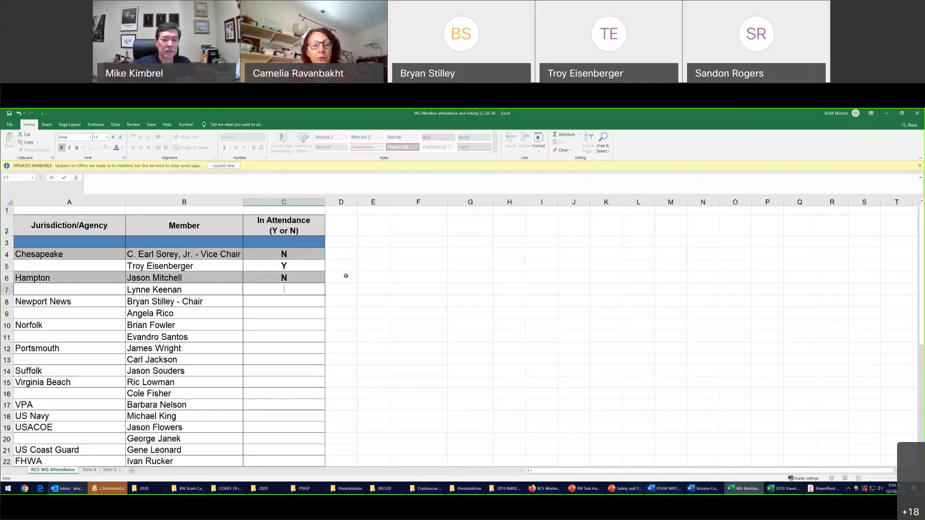
pyautogui.press('Left')
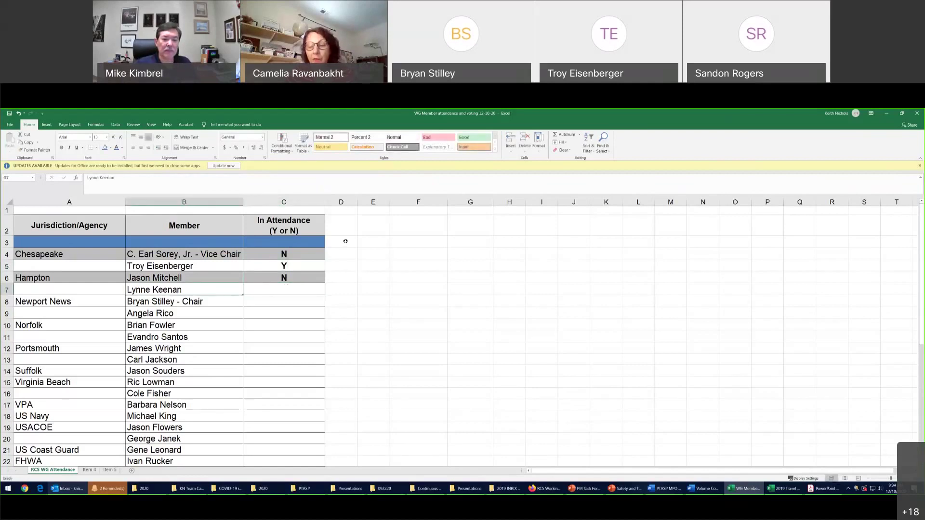
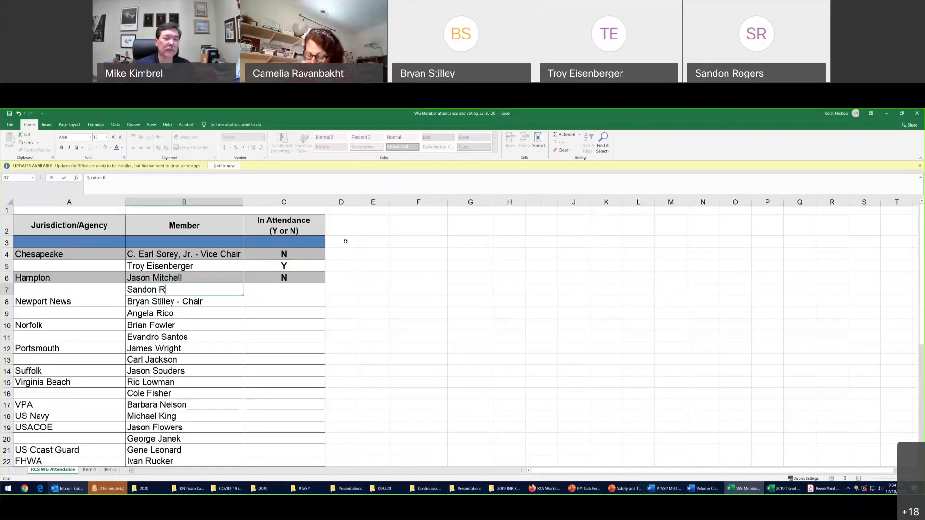
# Replace the member name in B7 with the attending person's name and mark C7 Y
pyautogui.press('Tab')
pyautogui.write('Y')
pyautogui.press('Return')
# Mark C8, C9 and C10 Y for the Newport News and first Norfolk members
pyautogui.press('Tab')
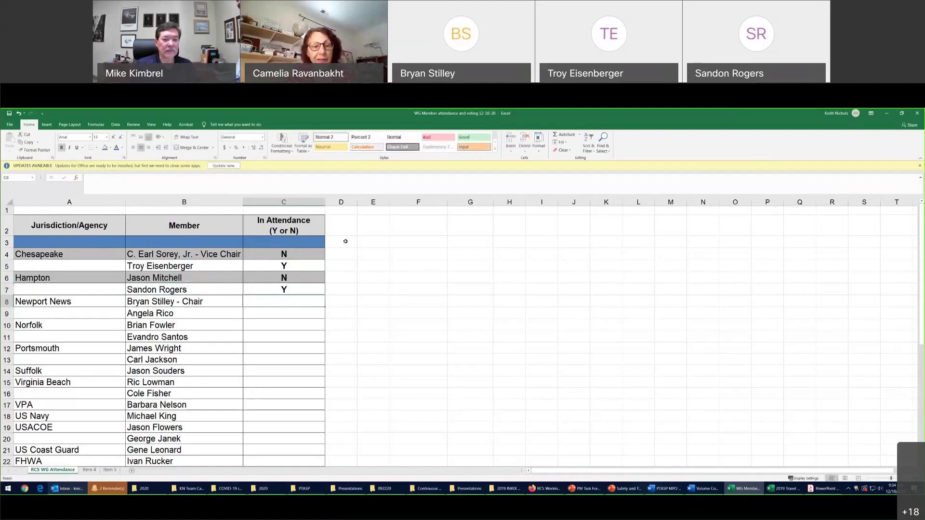
pyautogui.write('y')
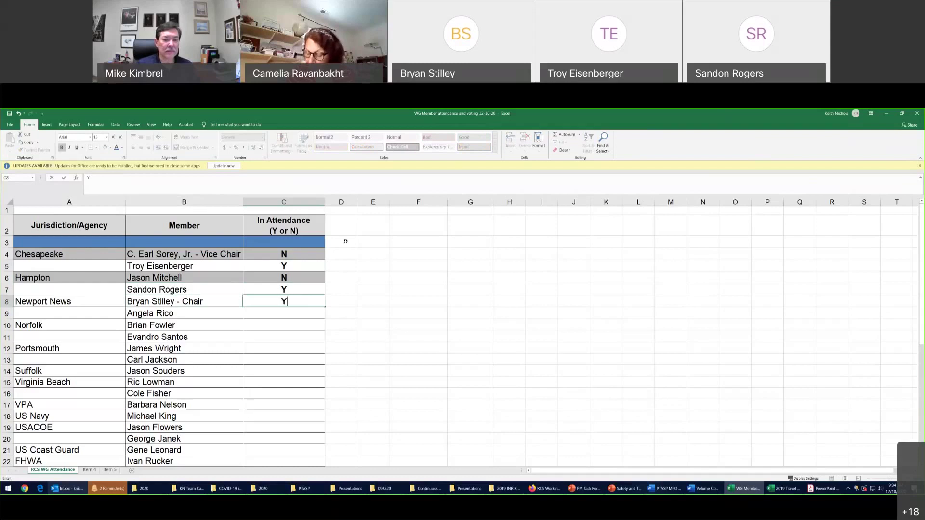
pyautogui.press('Return')
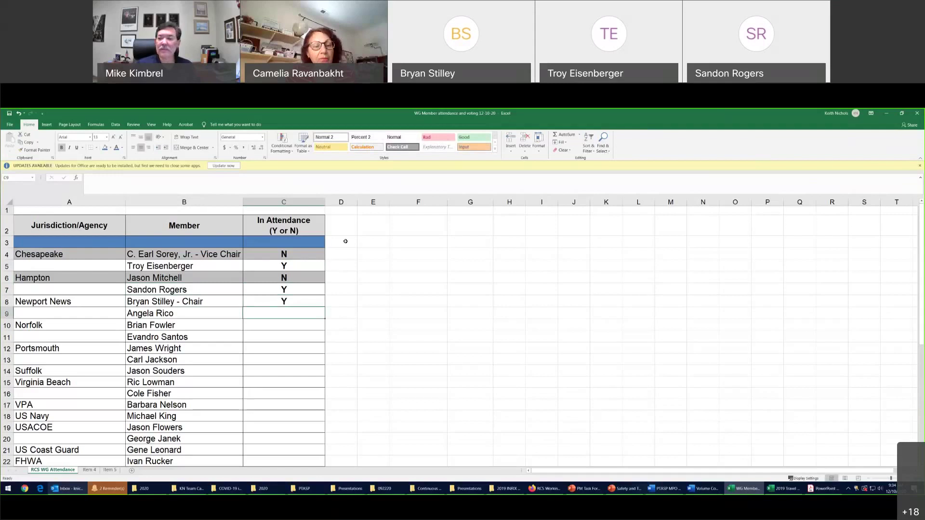
pyautogui.write('y')
pyautogui.press('Return')
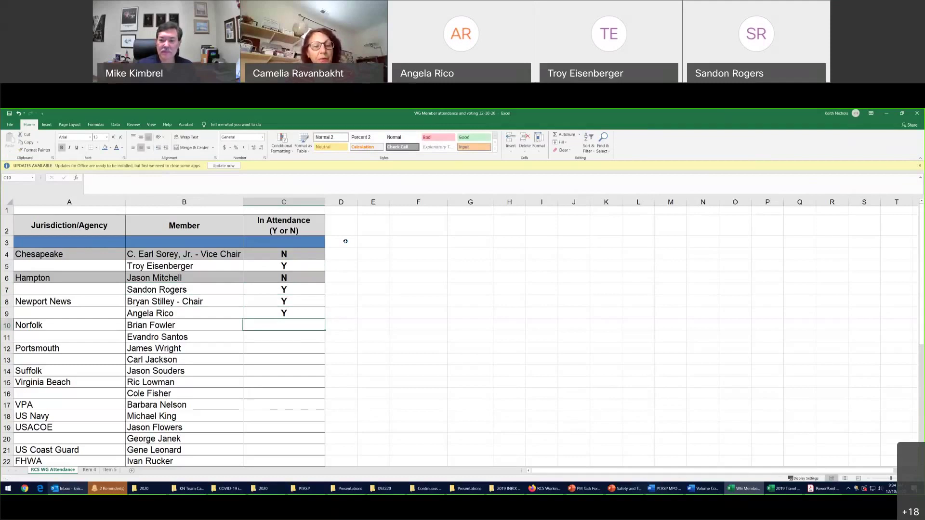
pyautogui.write('y')
pyautogui.press('Return')
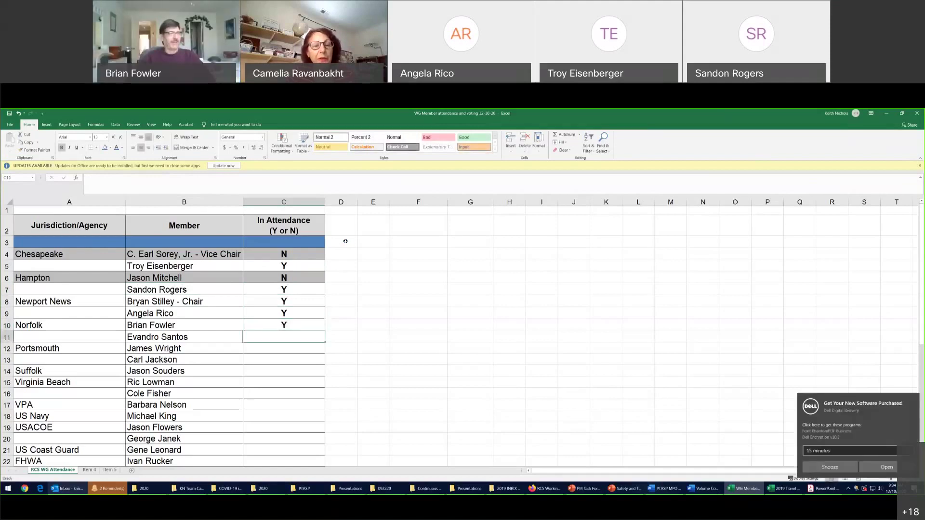
# Snooze the Dell notification for 4 hours
pyautogui.click(844, 451)
pyautogui.click(844, 463)
pyautogui.click(843, 470)
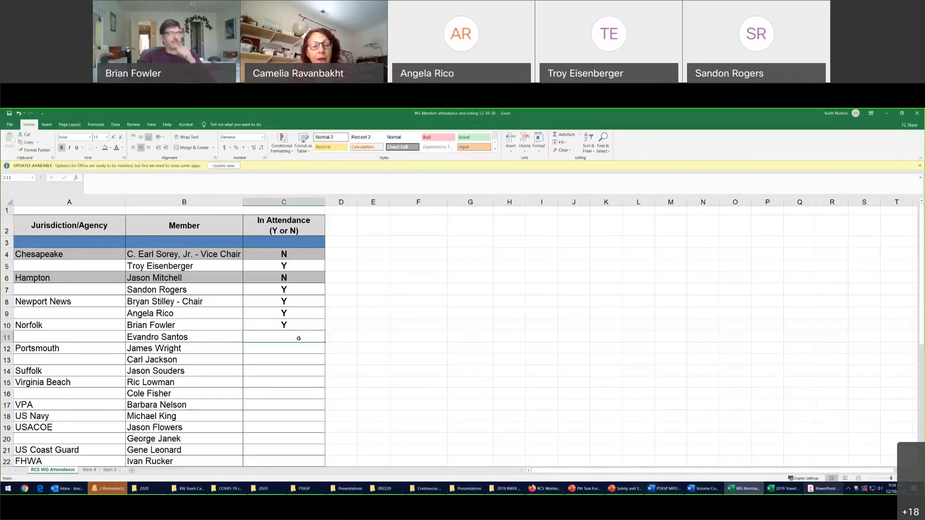
# Enter Y, N, Y and Y in C11 through C14
pyautogui.write('Y')
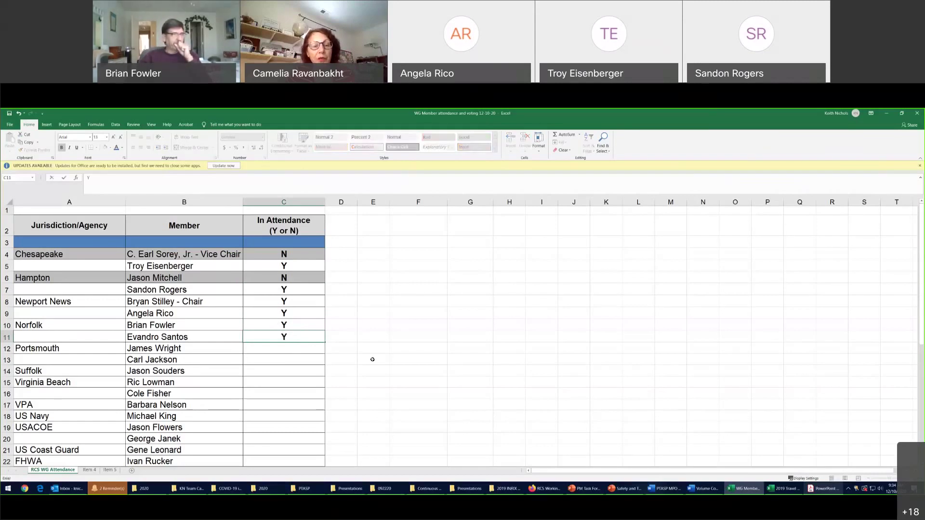
pyautogui.press('Return')
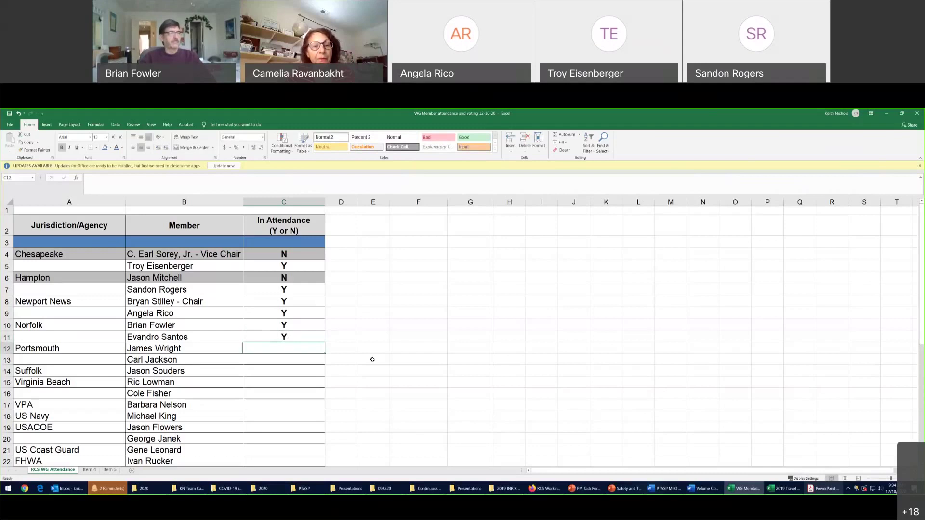
pyautogui.write('N')
pyautogui.press('Return')
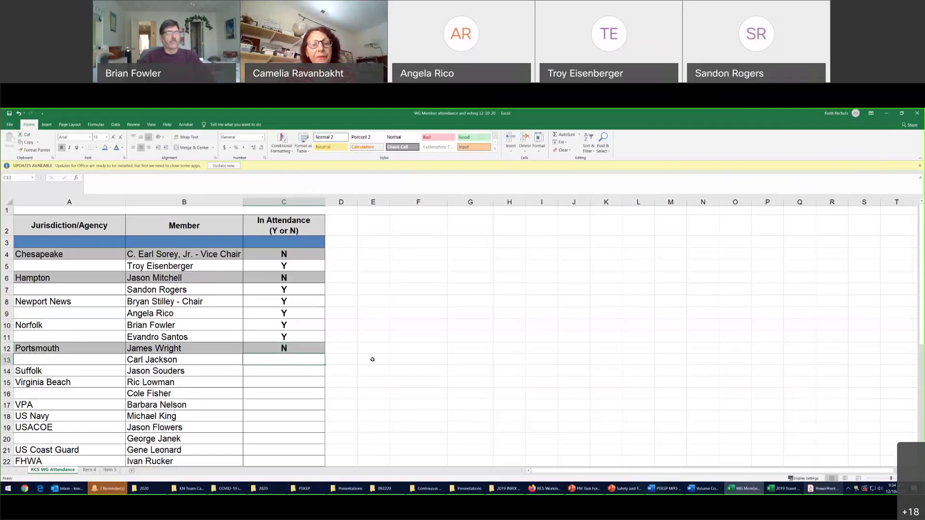
pyautogui.write('Y')
pyautogui.press('Return')
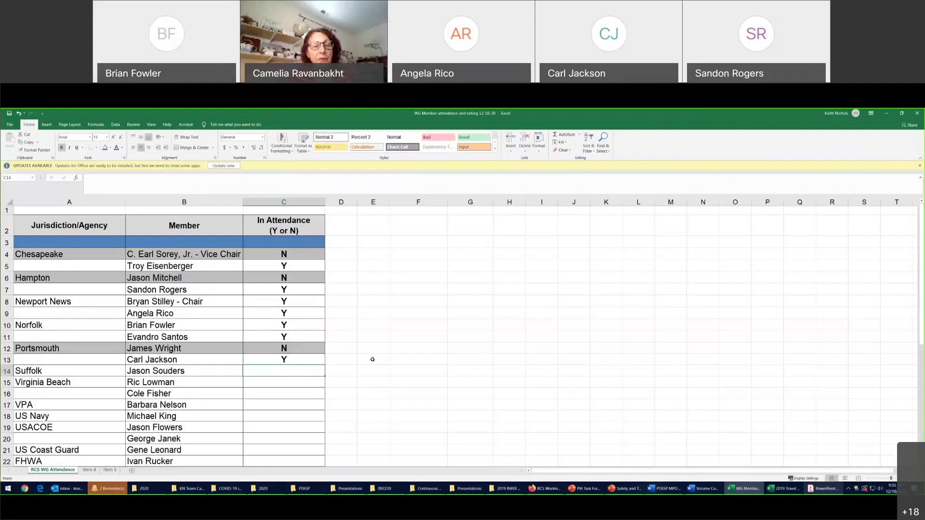
pyautogui.write('Y')
pyautogui.press('Return')
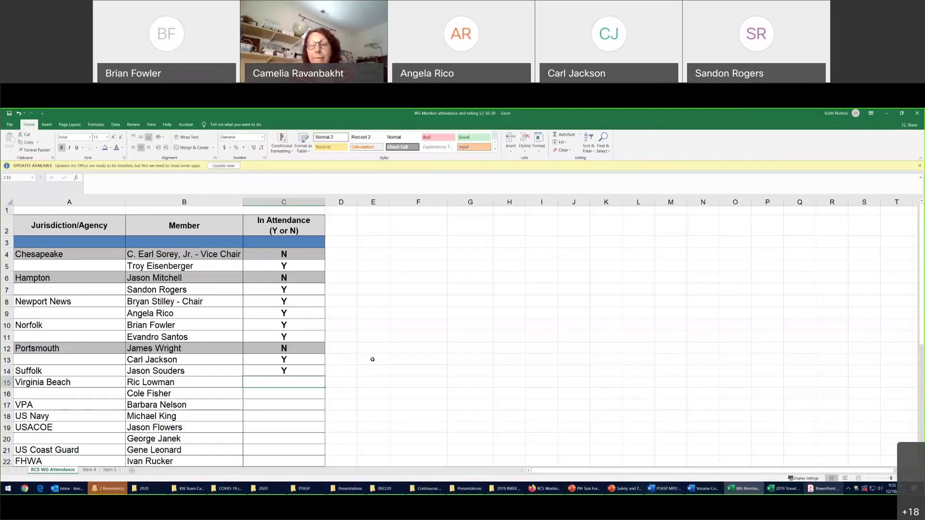
# Enter Y in C15, C16 and C17 for both Virginia Beach members and VPA
pyautogui.write('Y')
pyautogui.press('Return')
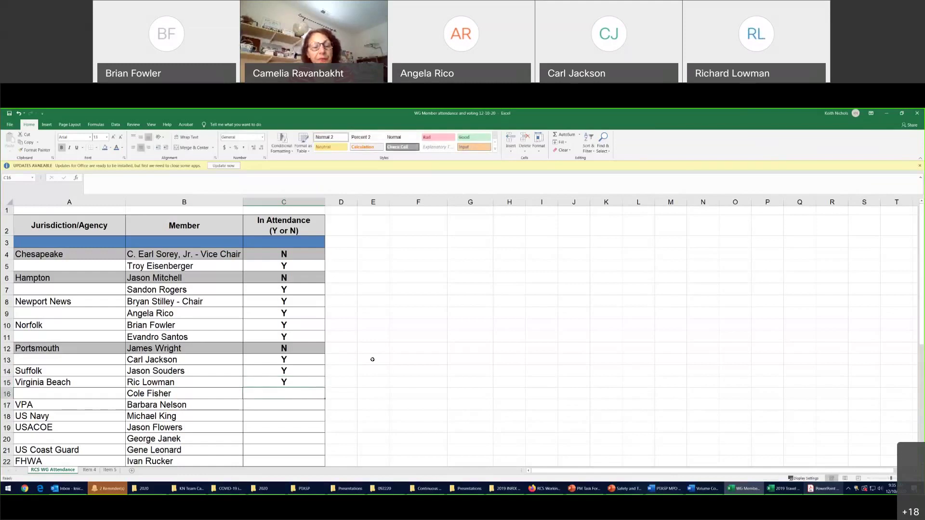
pyautogui.write('Y')
pyautogui.press('Return')
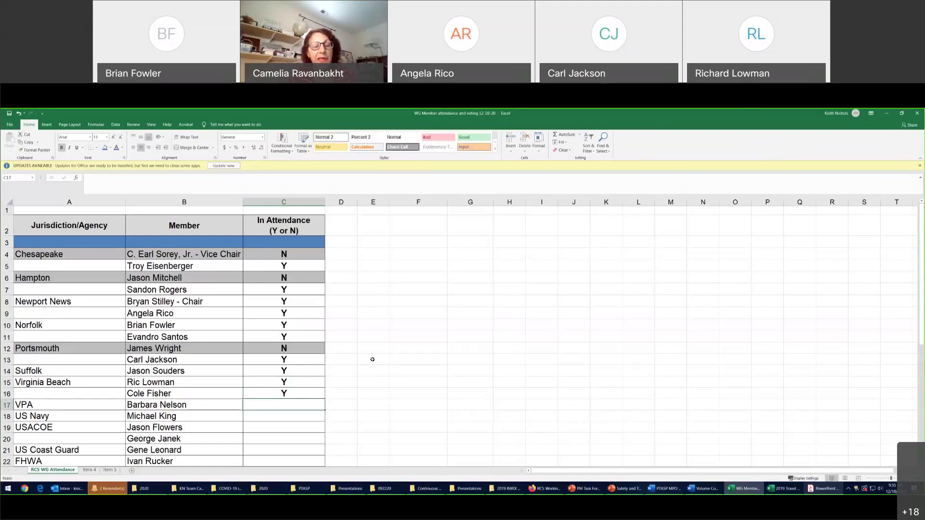
pyautogui.write('Y')
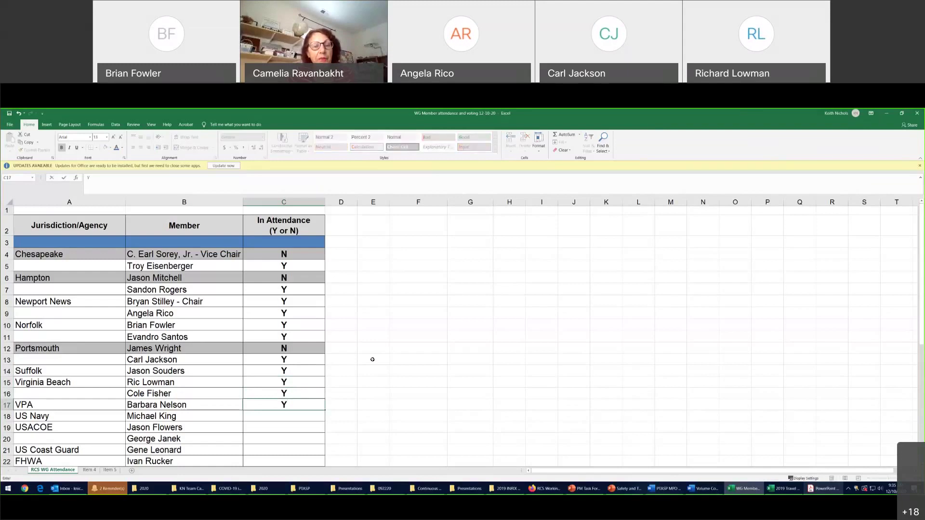
pyautogui.press('Return')
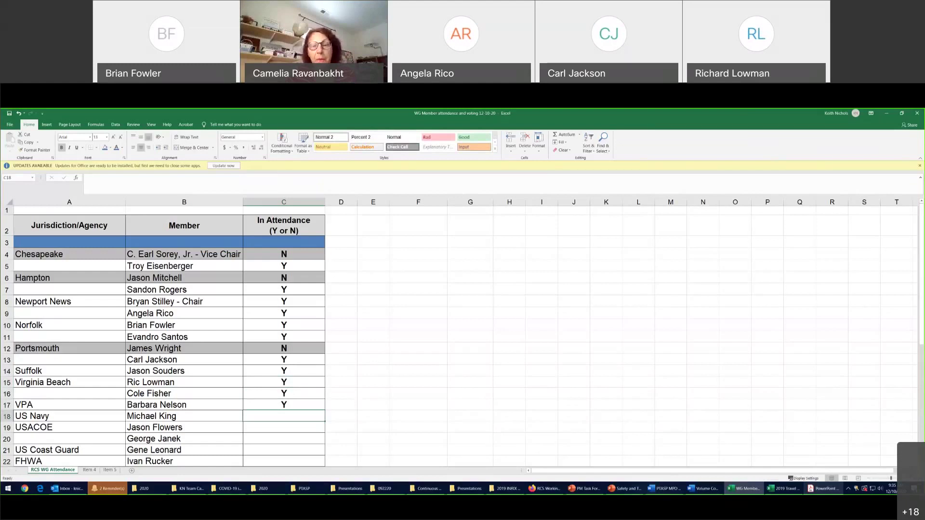
# Enter N in C18, N in C19 and Y in C20
pyautogui.scroll(-4, 164, 333)
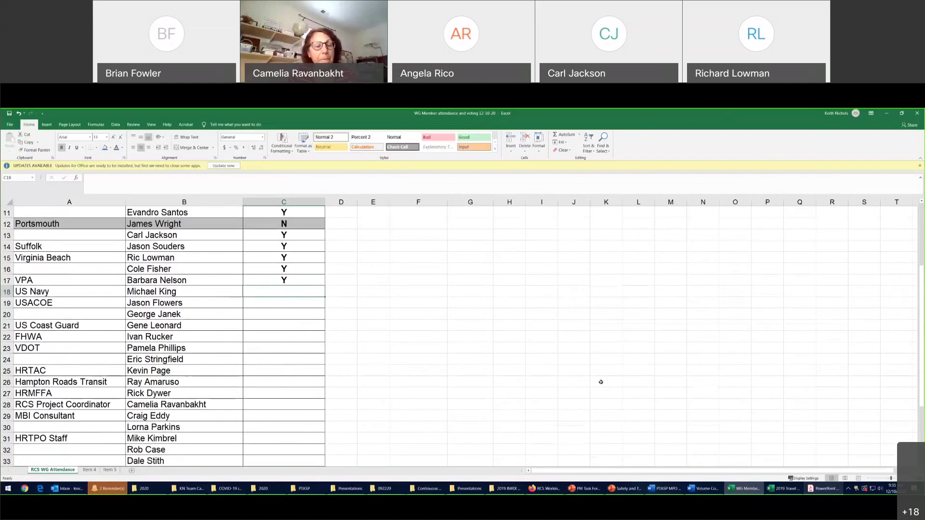
pyautogui.scroll(-1, 163, 332)
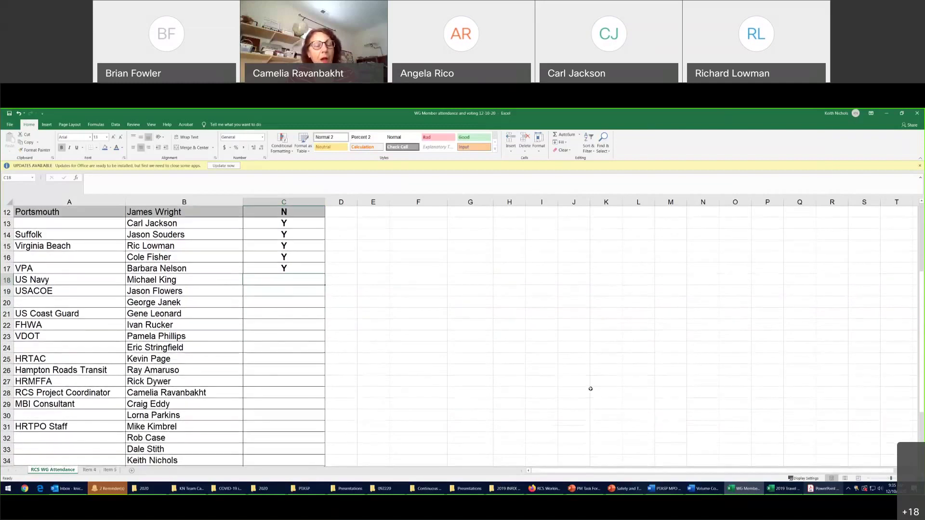
pyautogui.scroll(-1, 664, 390)
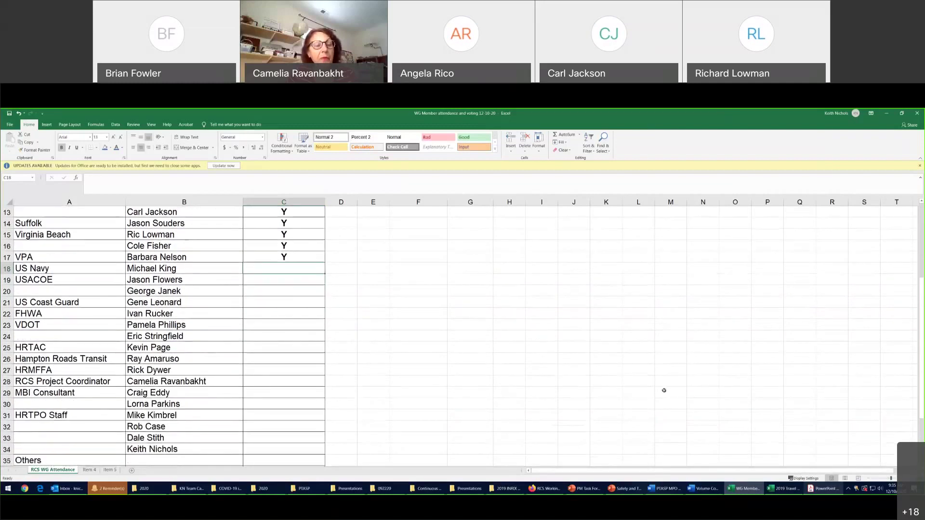
pyautogui.write('N')
pyautogui.press('Return')
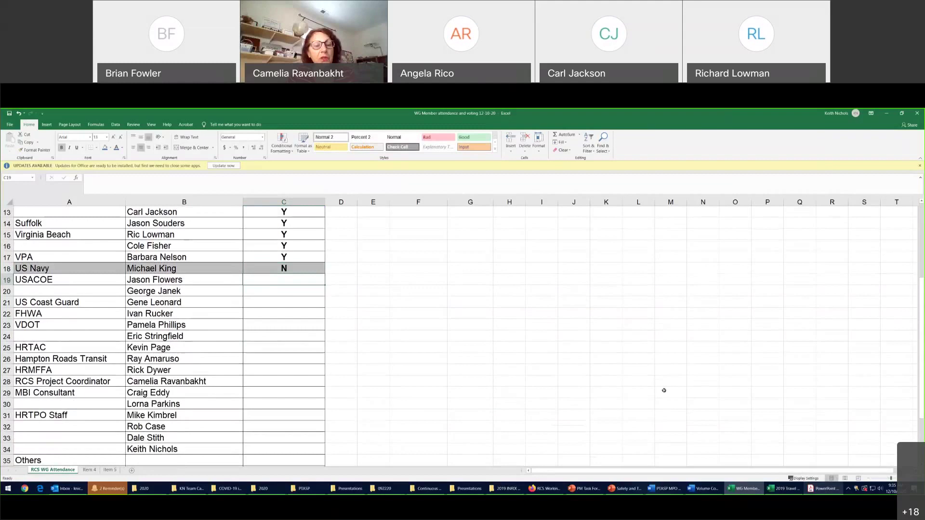
pyautogui.write('N')
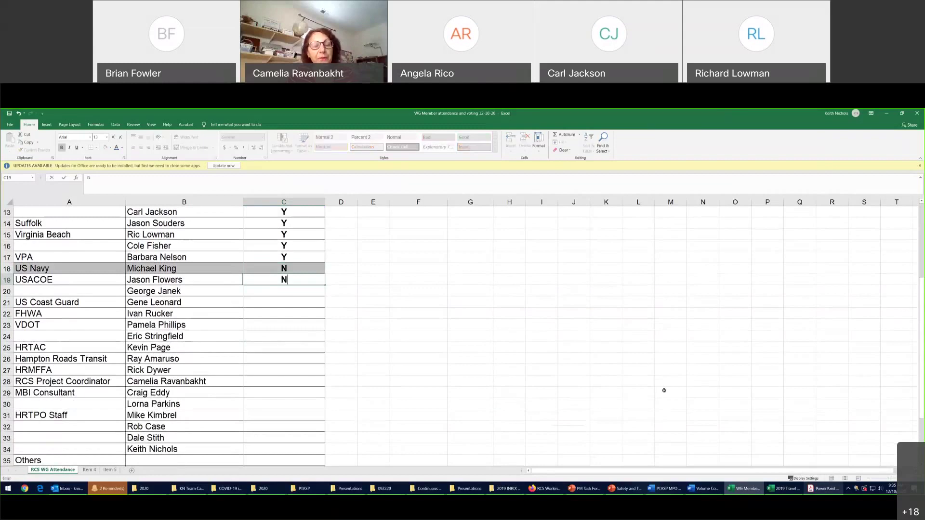
pyautogui.press('Return')
pyautogui.write('Y')
pyautogui.press('Return')
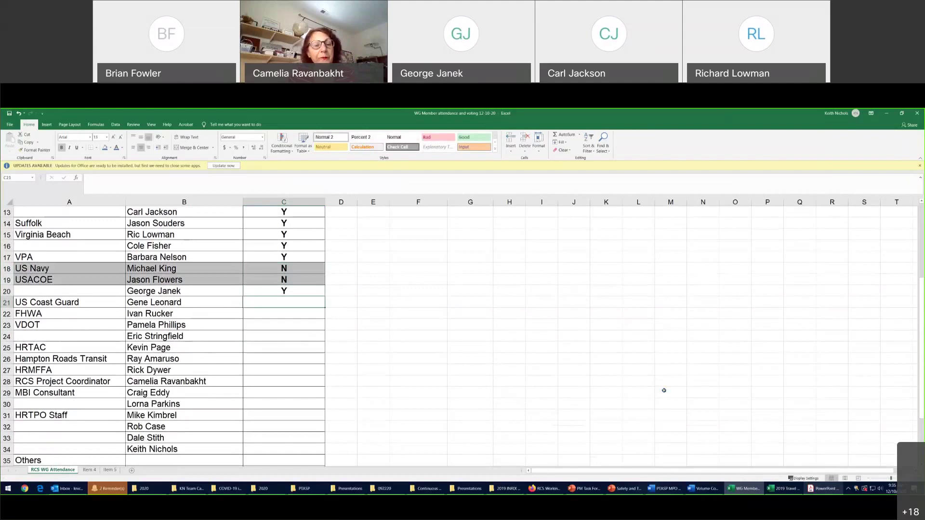
# Enter N, N, Y, N, N in C21 through C25
pyautogui.write('N')
pyautogui.press('Return')
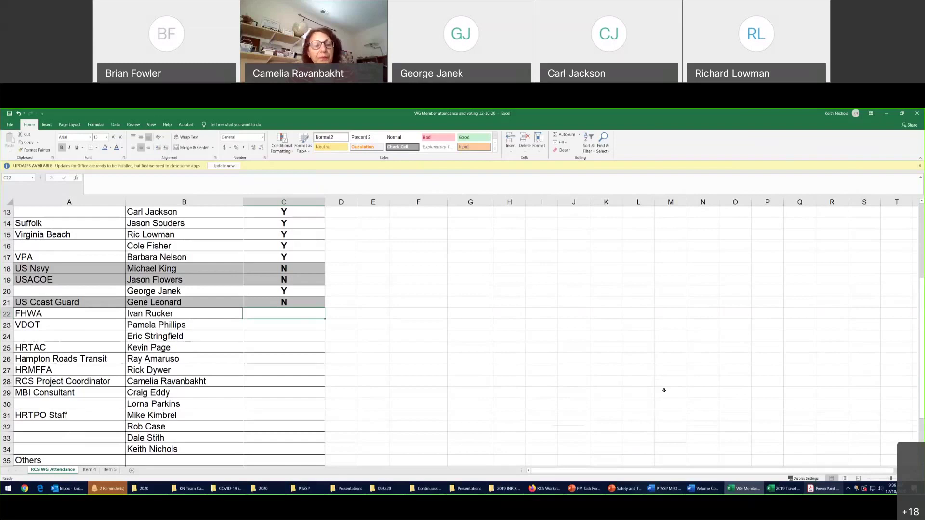
pyautogui.write('N')
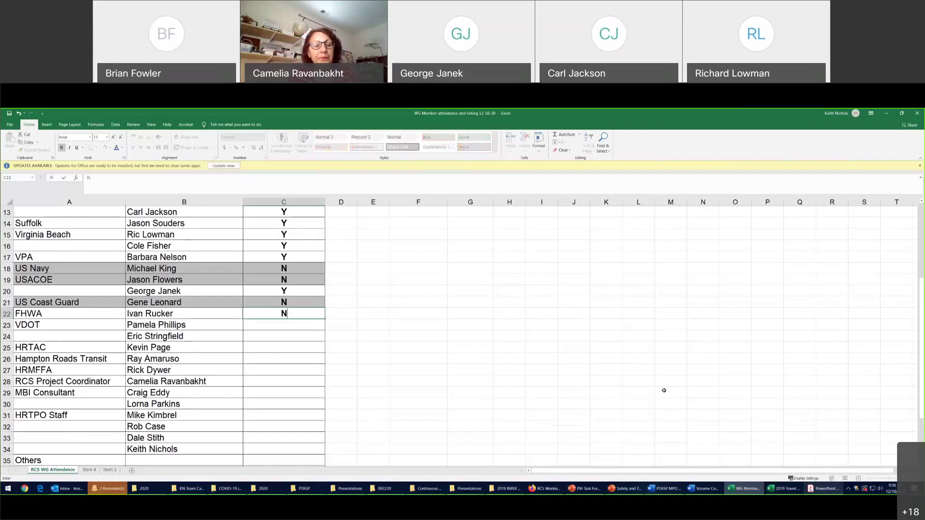
pyautogui.press('Return')
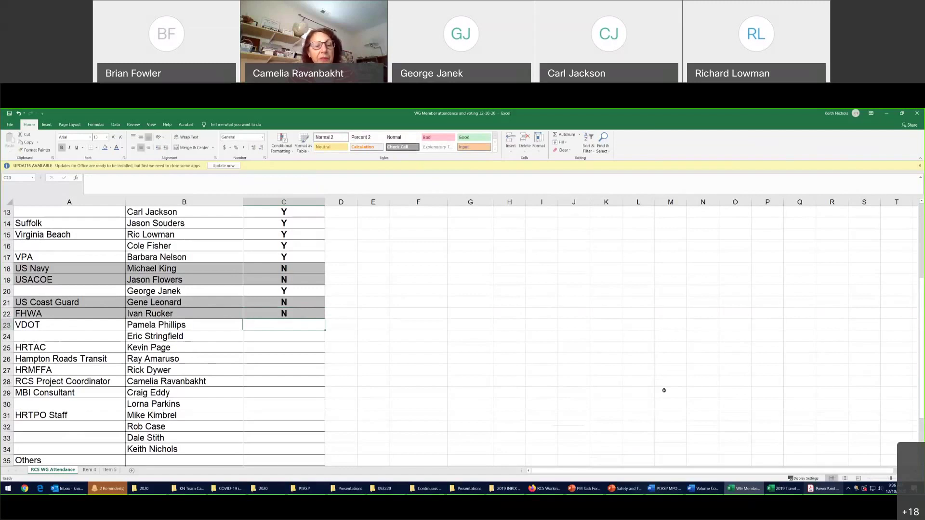
pyautogui.write('Y')
pyautogui.press('Return')
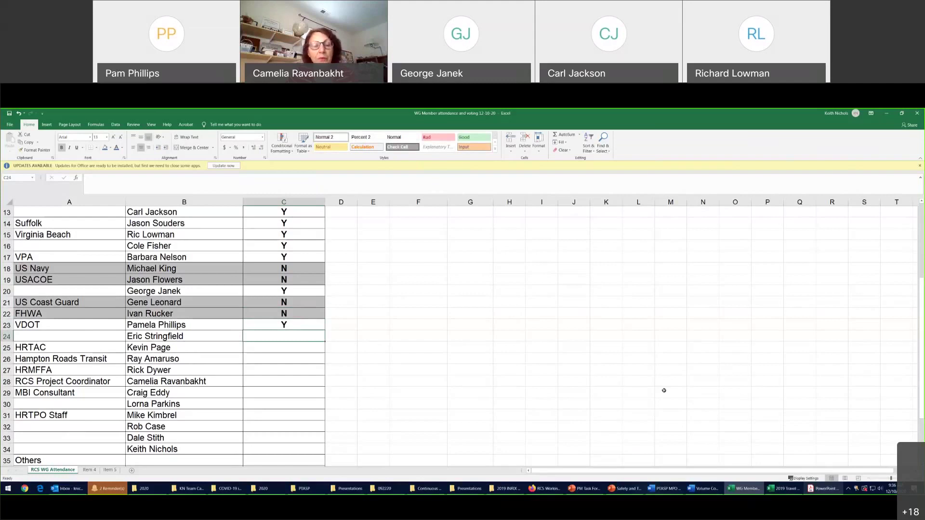
pyautogui.write('N')
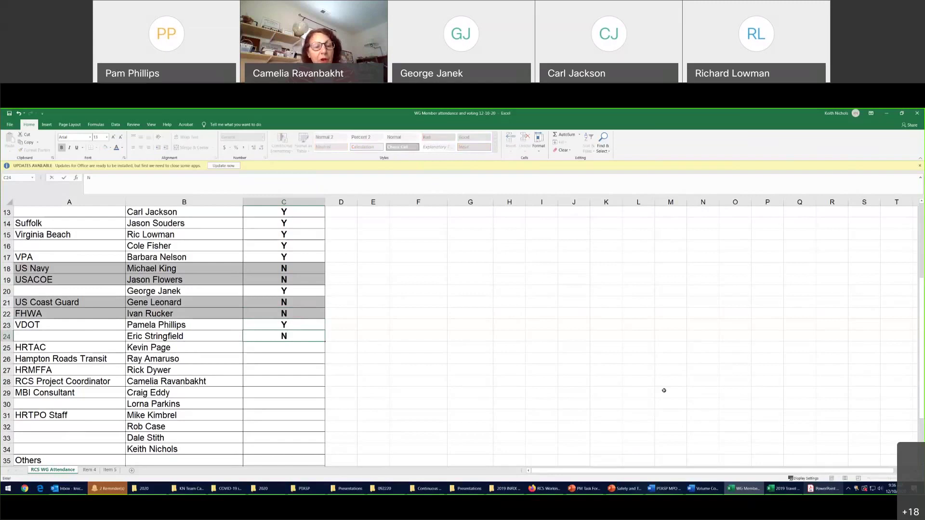
pyautogui.press('Return')
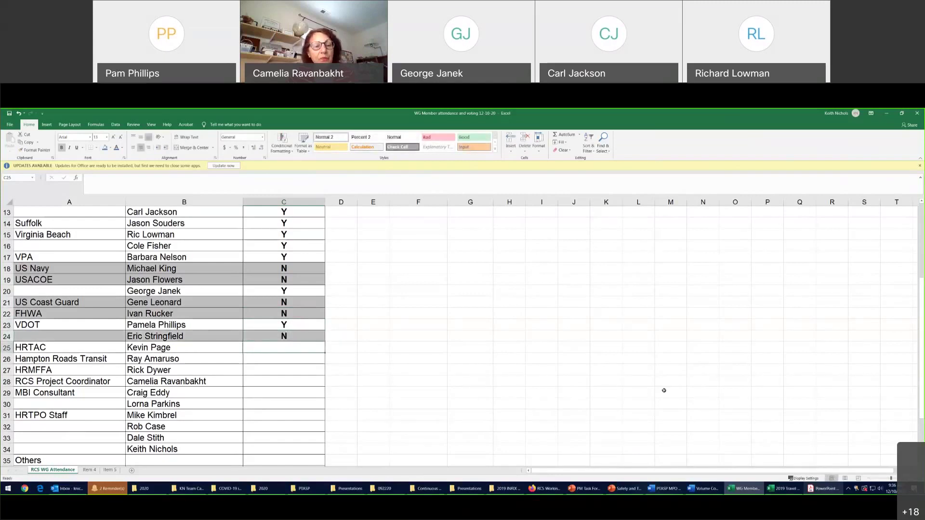
pyautogui.write('N')
pyautogui.press('Return')
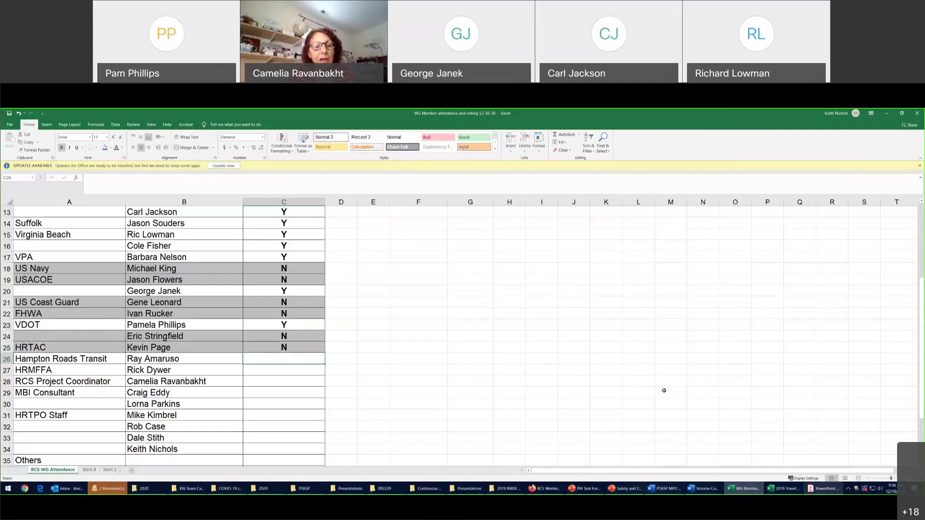
# Enter N in C26 and copy that formatted N into C27
pyautogui.write('N')
pyautogui.press('Return')
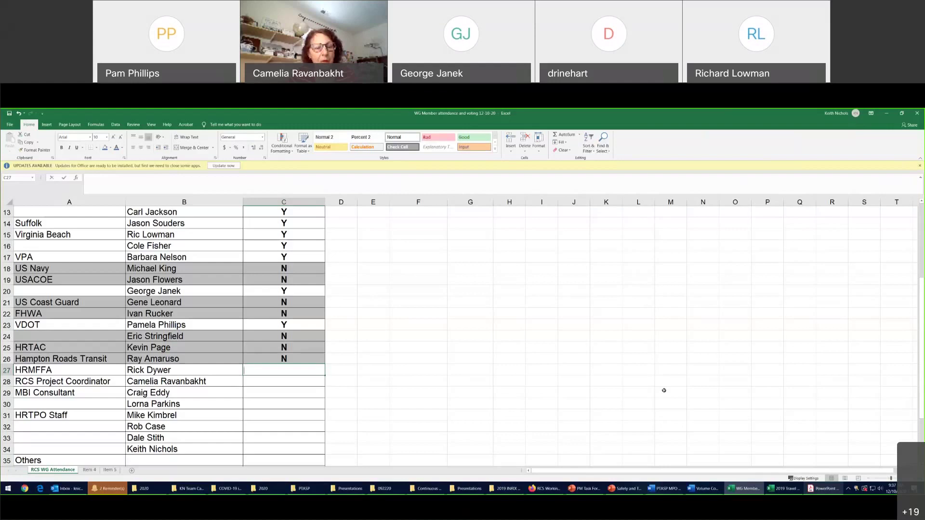
pyautogui.write('N')
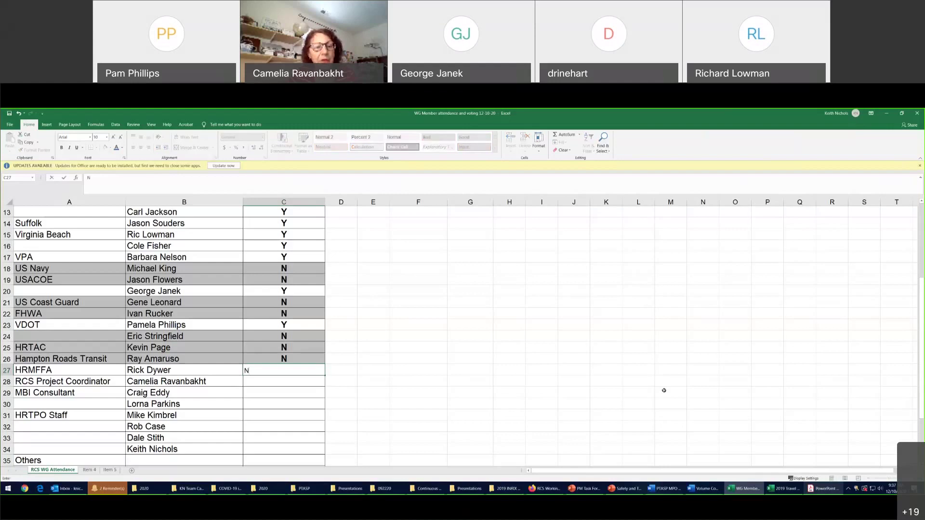
pyautogui.press('Up')
pyautogui.press('Down')
pyautogui.write('V')
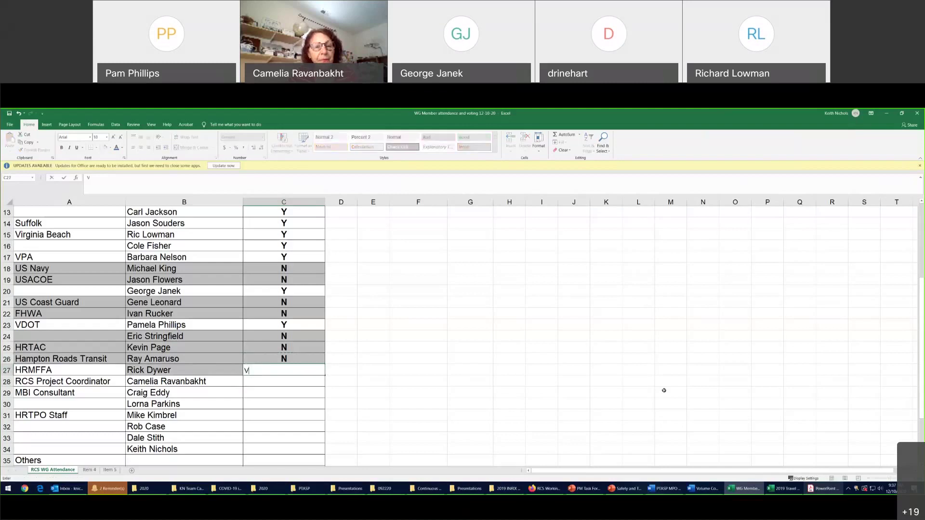
pyautogui.press('Escape')
pyautogui.press('Up')
pyautogui.hotkey('ctrl', 'c')
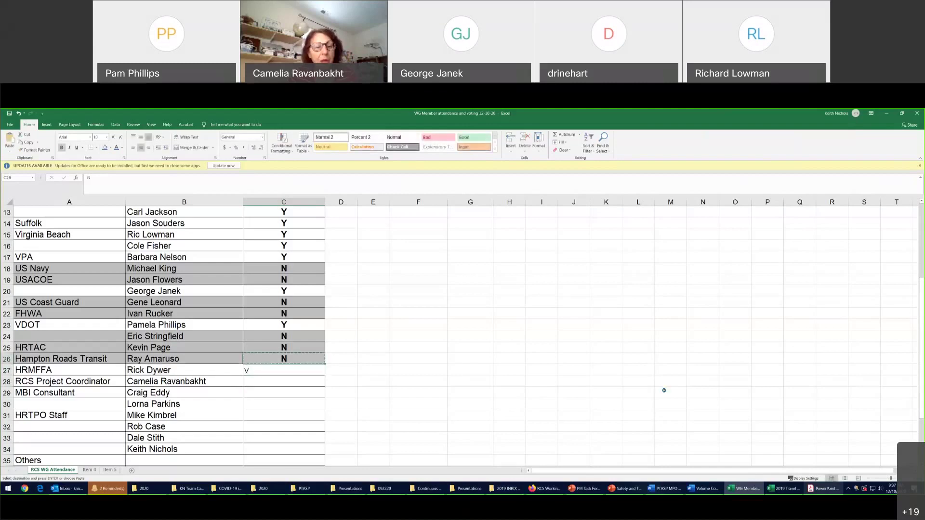
pyautogui.press('Down')
pyautogui.hotkey('ctrl', 'v')
pyautogui.press('Down')
# Enter Y, Y, N, Y, Y in C28 through C32
pyautogui.write('Y')
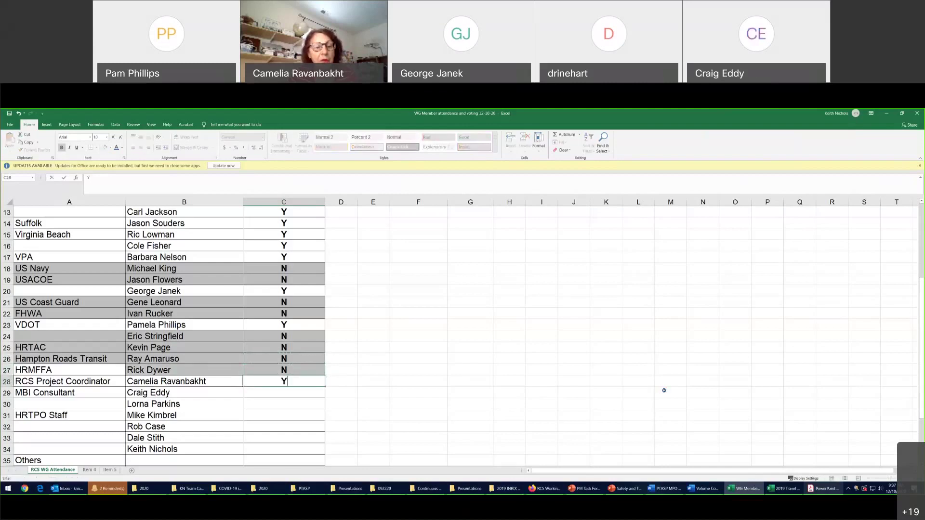
pyautogui.press('Return')
pyautogui.write('Y')
pyautogui.press('Return')
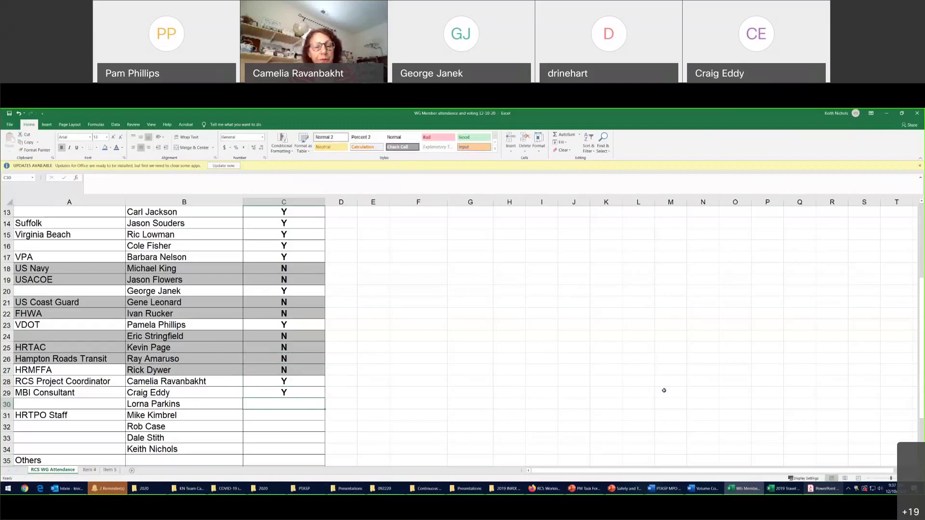
pyautogui.write('N')
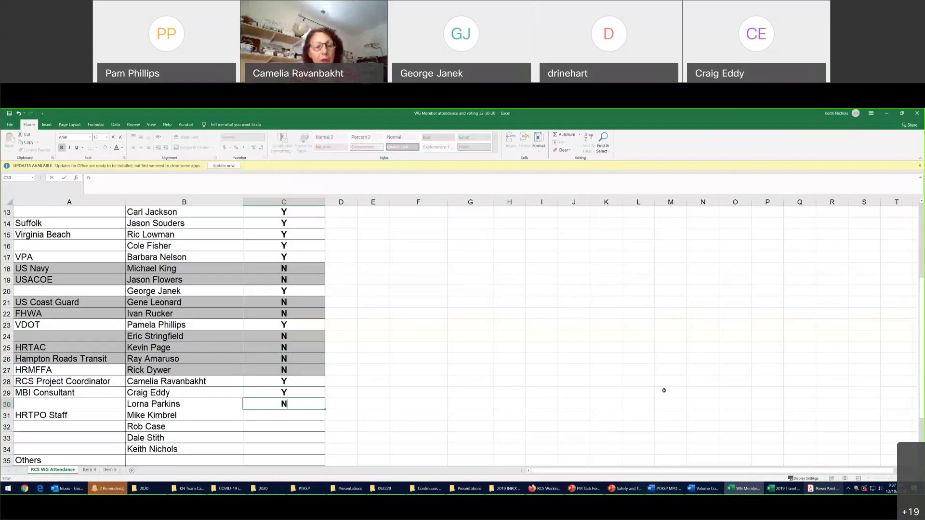
pyautogui.press('Return')
pyautogui.write('Y')
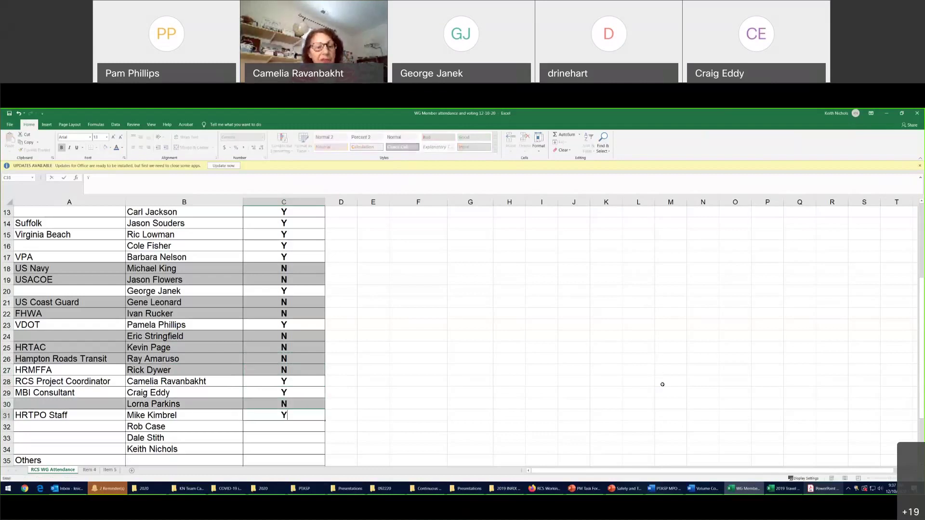
pyautogui.press('Return')
pyautogui.write('Y')
pyautogui.press('Return')
# Copy the Y mark into C33 and C34, then clear the copy selection
pyautogui.write('Y')
pyautogui.press('Return')
pyautogui.write('Y')
pyautogui.hotkey('ctrl', 'c')
pyautogui.press('Down')
pyautogui.hotkey('ctrl', 'v')
pyautogui.press('Down')
pyautogui.hotkey('ctrl', 'v')
pyautogui.scroll(-1, 395, 448)
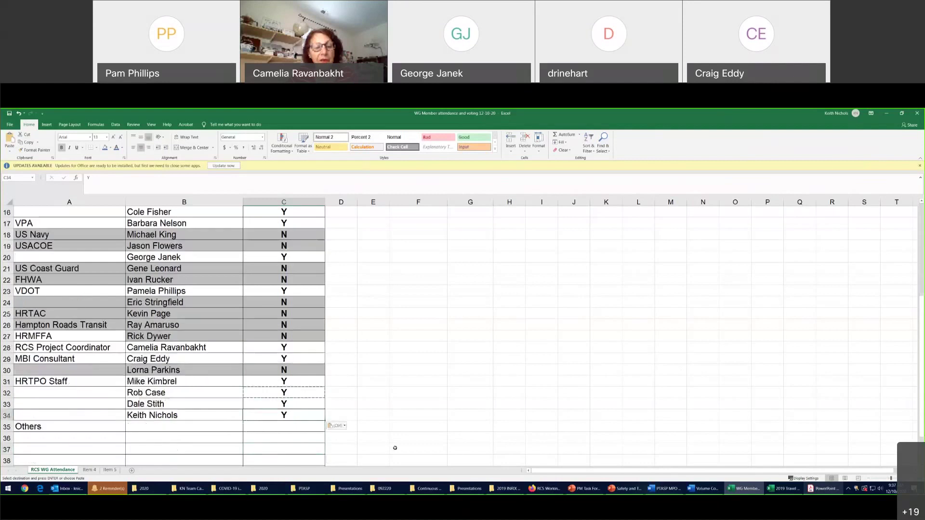
pyautogui.click(299, 428)
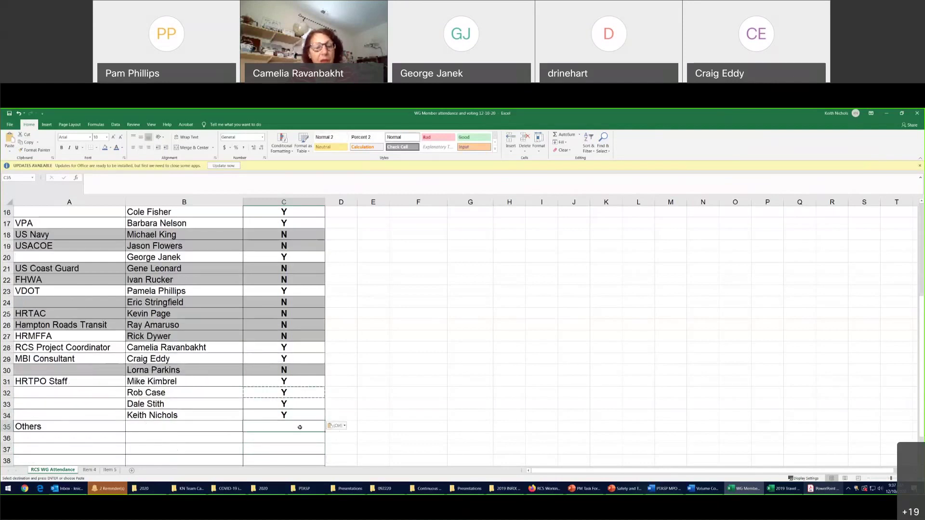
pyautogui.press('Escape')
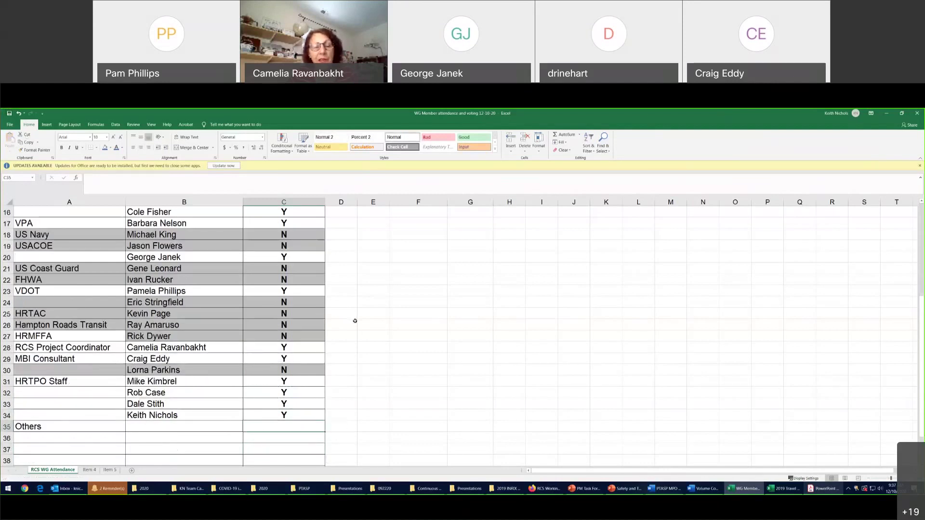
# Type two other attendees' names, comma-separated, in F29 and add the first attendee's surname
pyautogui.click(220, 423)
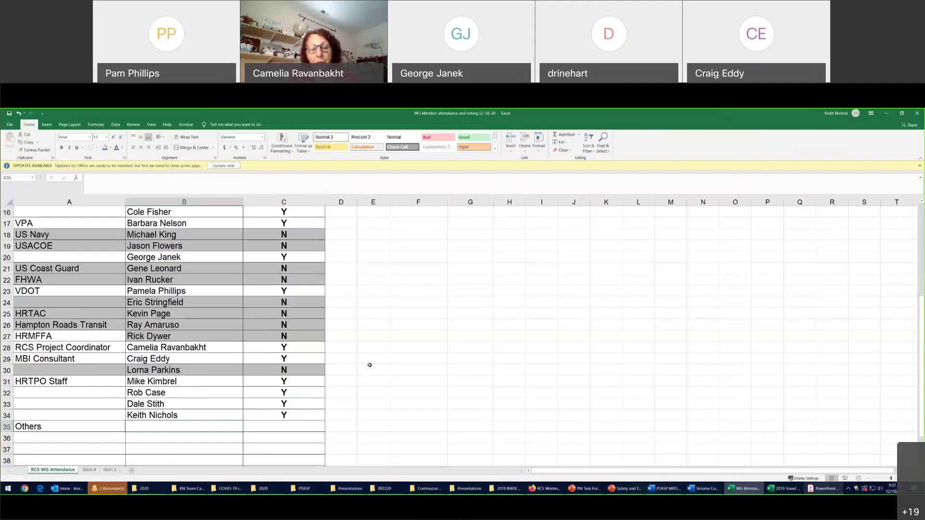
pyautogui.click(414, 361)
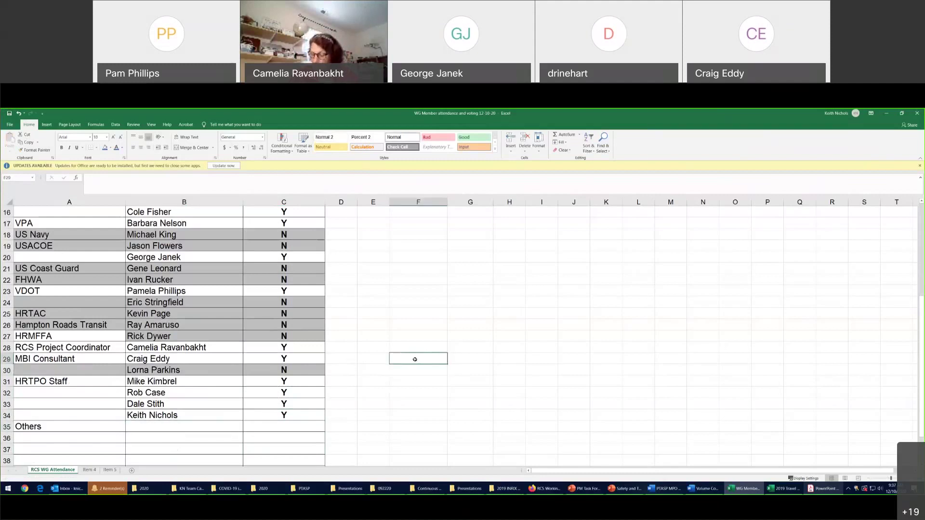
pyautogui.write('Bill')
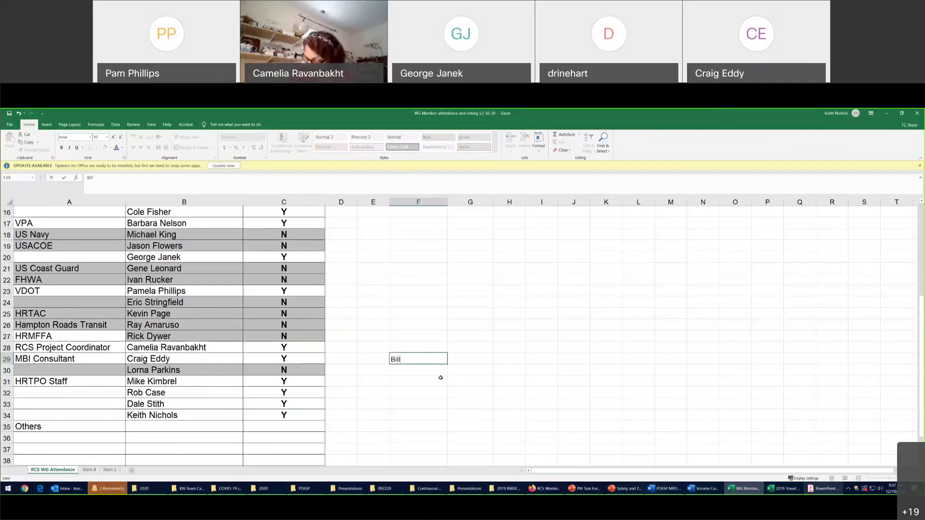
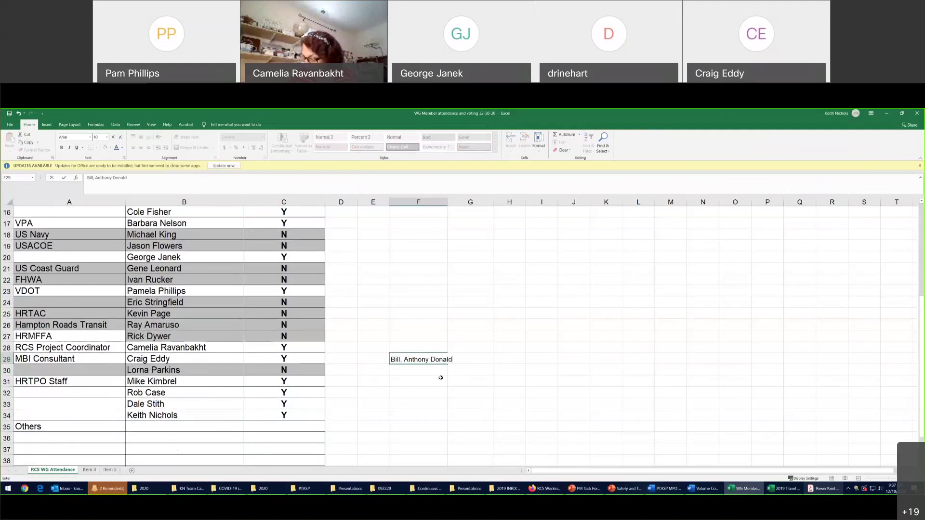
pyautogui.click(95, 178)
pyautogui.press('Return')
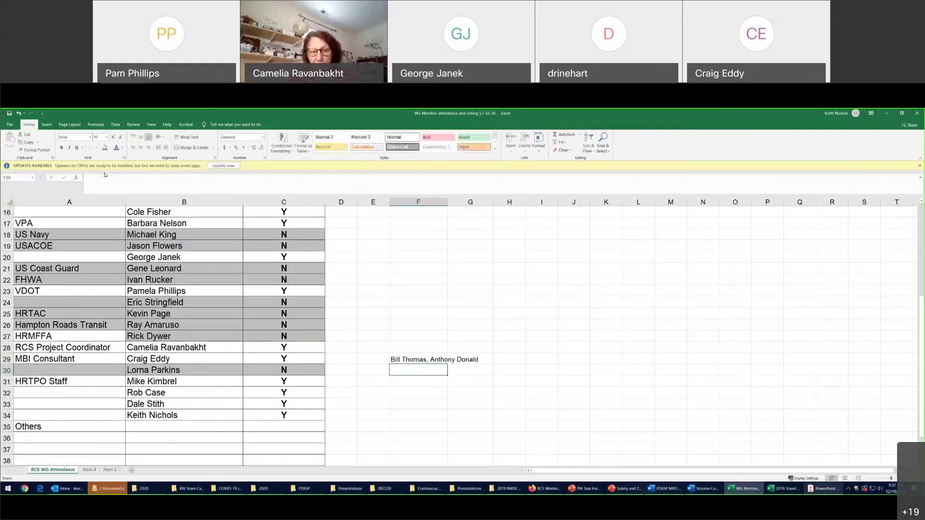